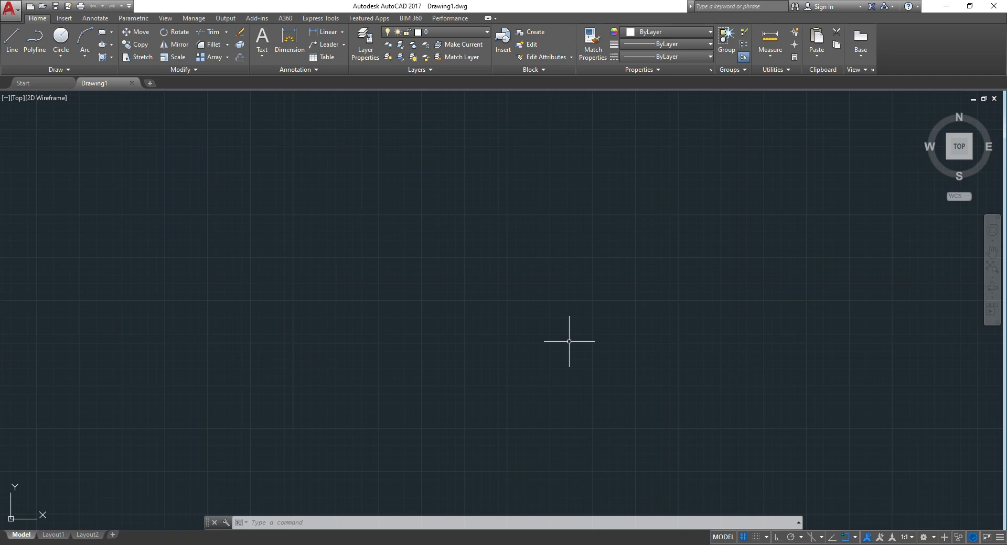
# Draw a closed four-sided outline from connected lines with Ortho turned on, about 370 units wide along its upper edge.
pyautogui.click(12, 40)
pyautogui.click(263, 186)
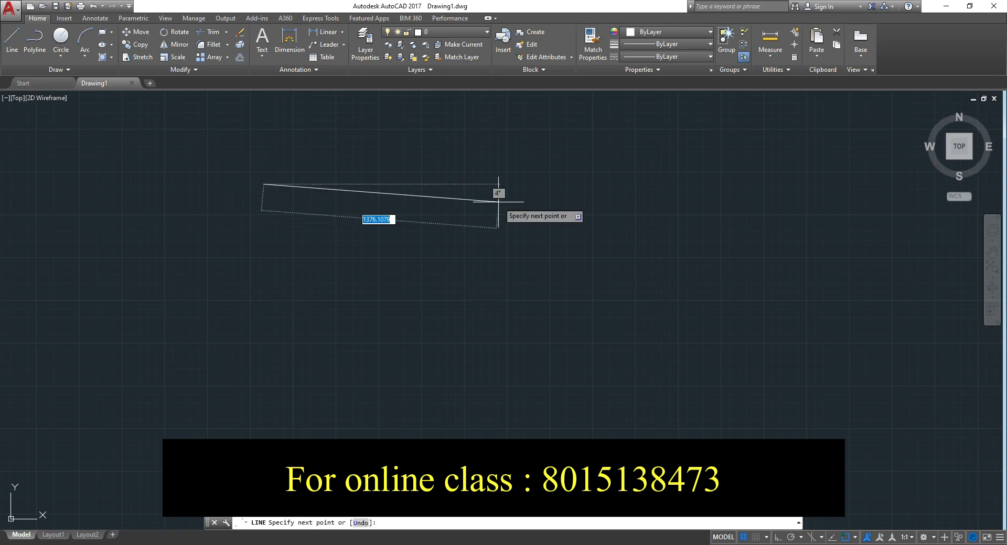
pyautogui.press('F8')
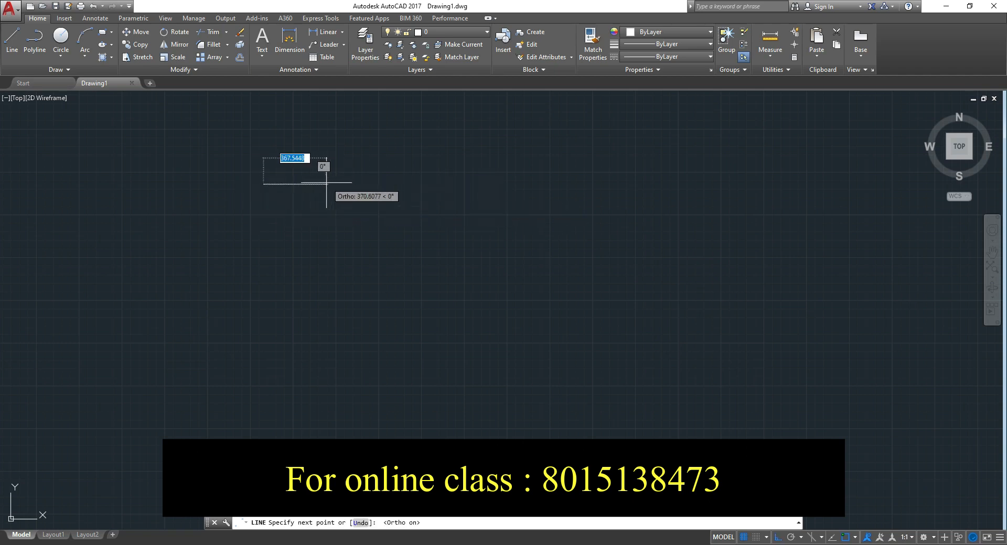
pyautogui.click(326, 184)
pyautogui.click(345, 238)
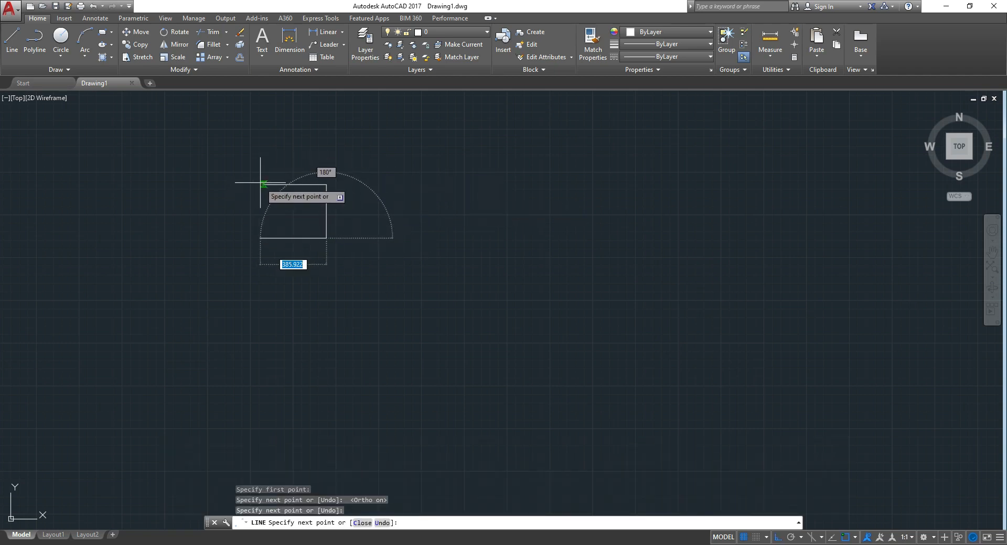
pyautogui.click(262, 234)
pyautogui.click(264, 184)
pyautogui.press('Escape')
pyautogui.scroll(6, 329, 193)
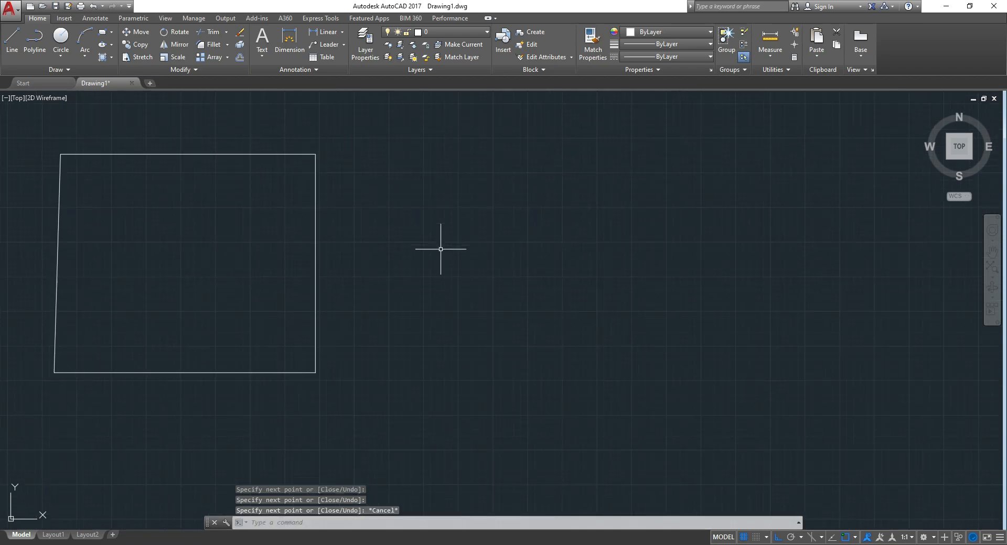
# Draw a small circle inside the four-sided outline, towards its upper-left corner.
pyautogui.click(61, 40)
pyautogui.click(144, 243)
pyautogui.click(142, 213)
pyautogui.moveTo(209, 236); pyautogui.dragTo(310, 236, button='middle')
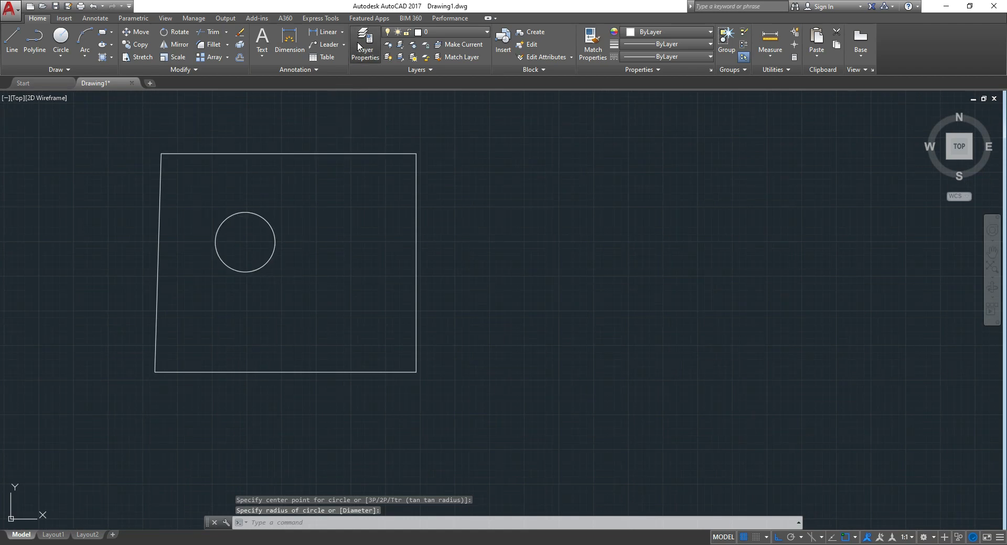
# Create a new layer named wall and set its color to cyan.
pyautogui.click(359, 46)
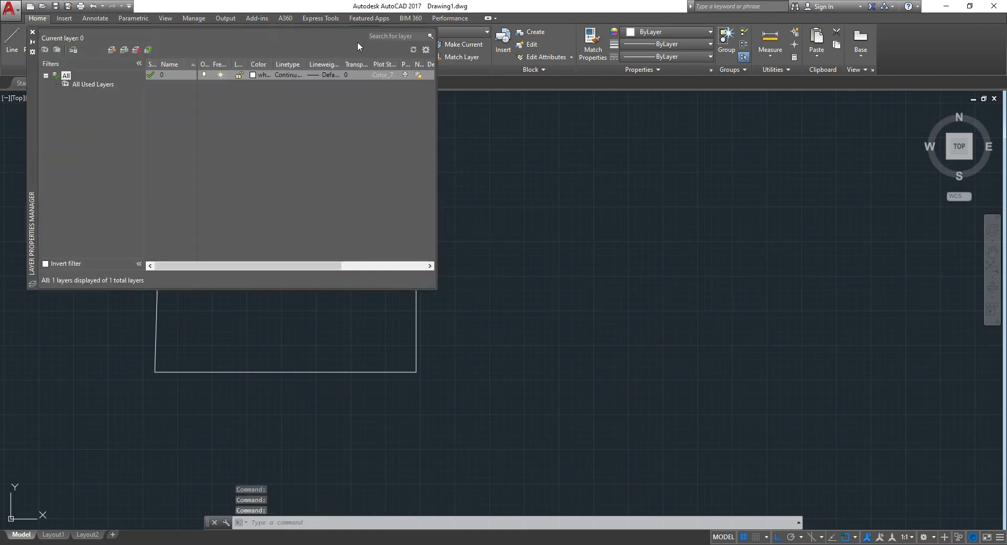
pyautogui.click(30, 32)
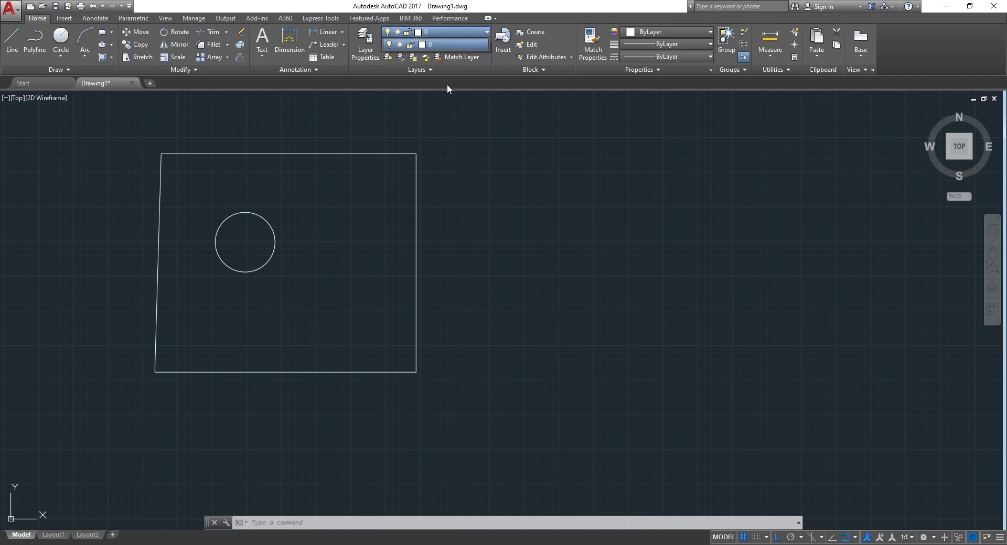
pyautogui.click(365, 51)
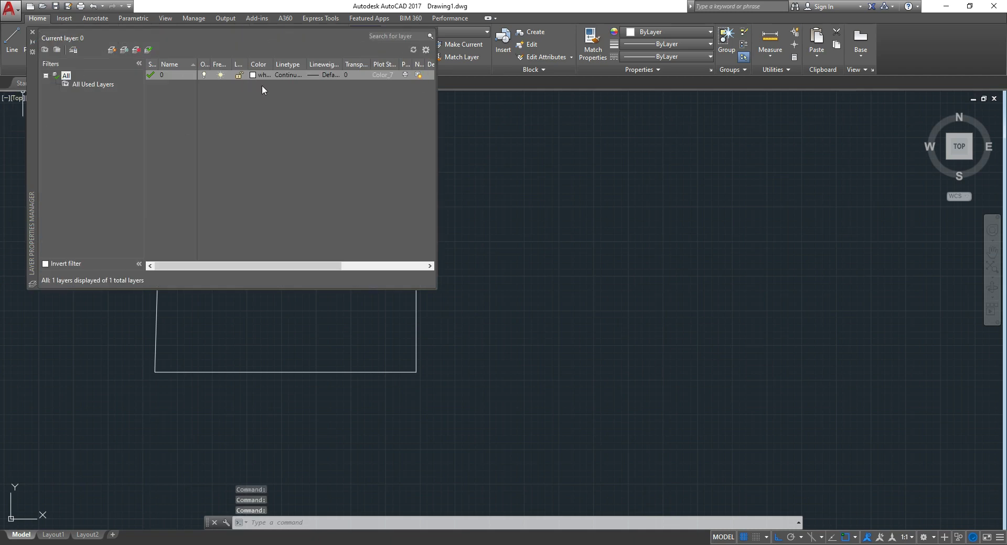
pyautogui.click(114, 53)
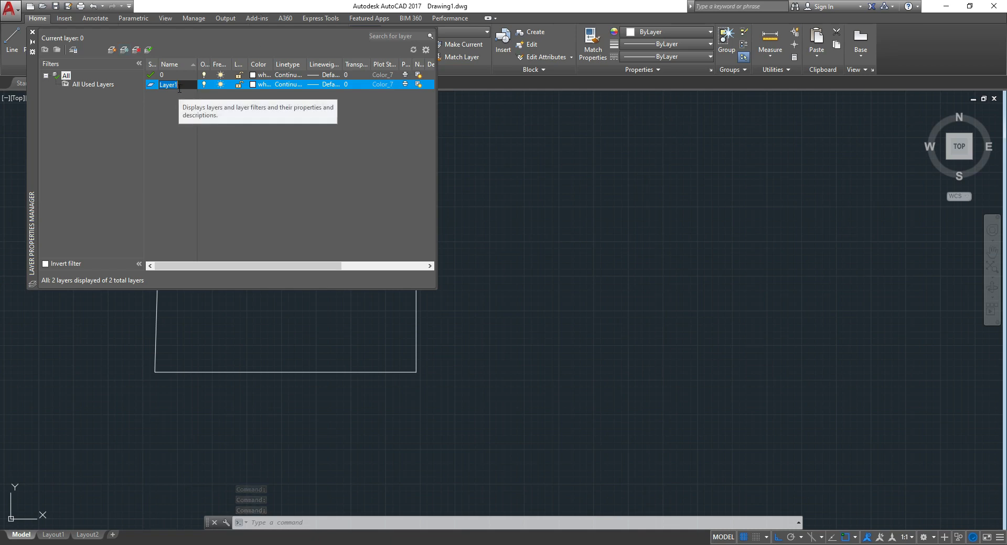
pyautogui.press('BackSpace')
pyautogui.write('wall')
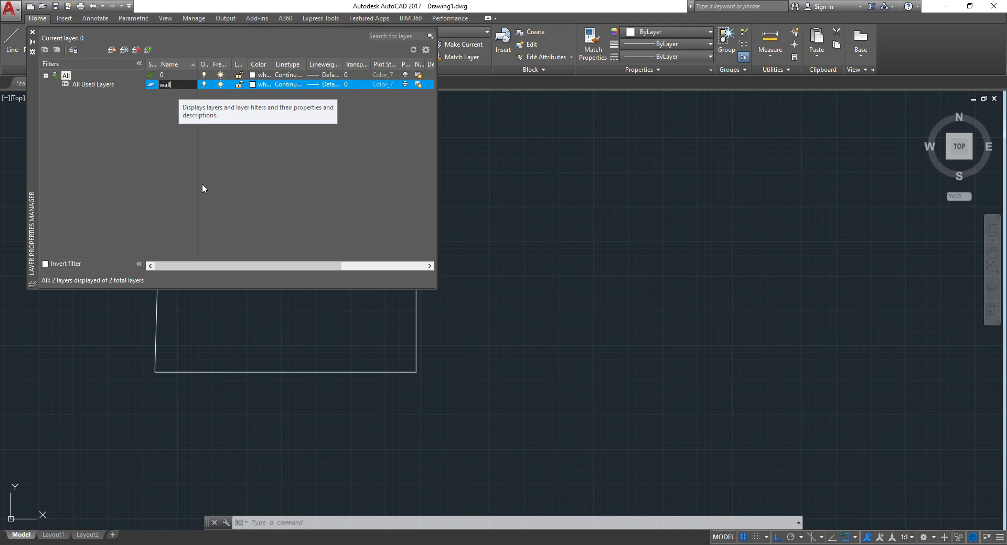
pyautogui.press('Return')
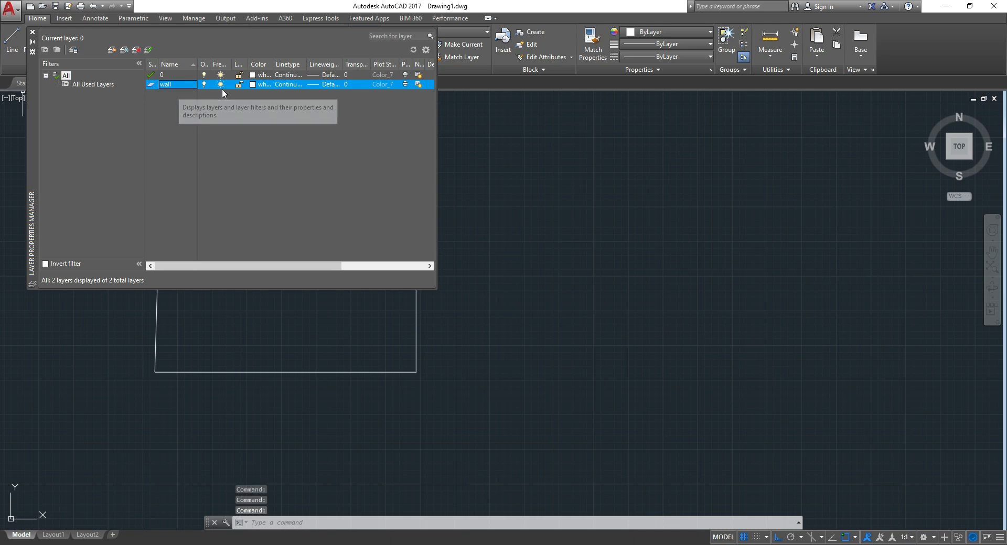
pyautogui.click(255, 86)
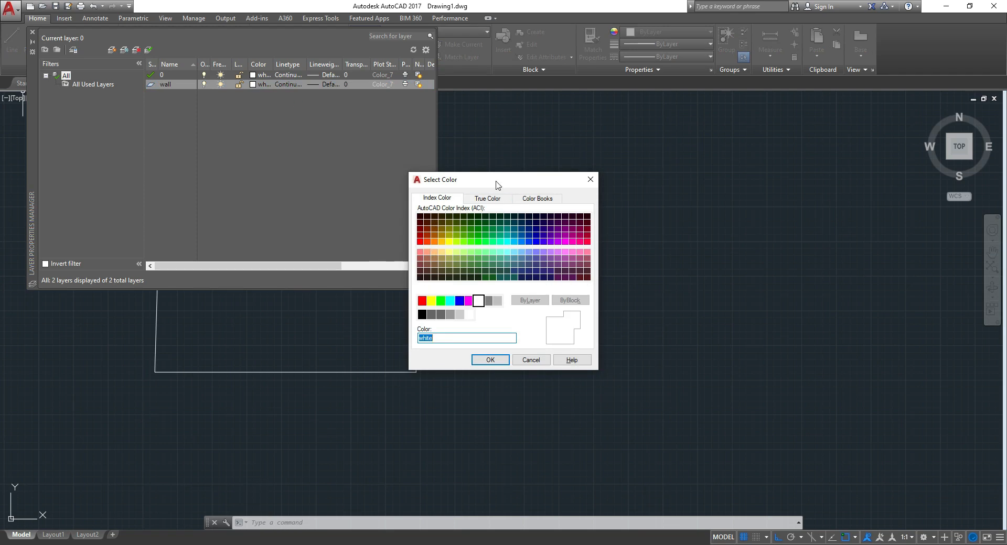
pyautogui.moveTo(485, 185); pyautogui.dragTo(402, 137)
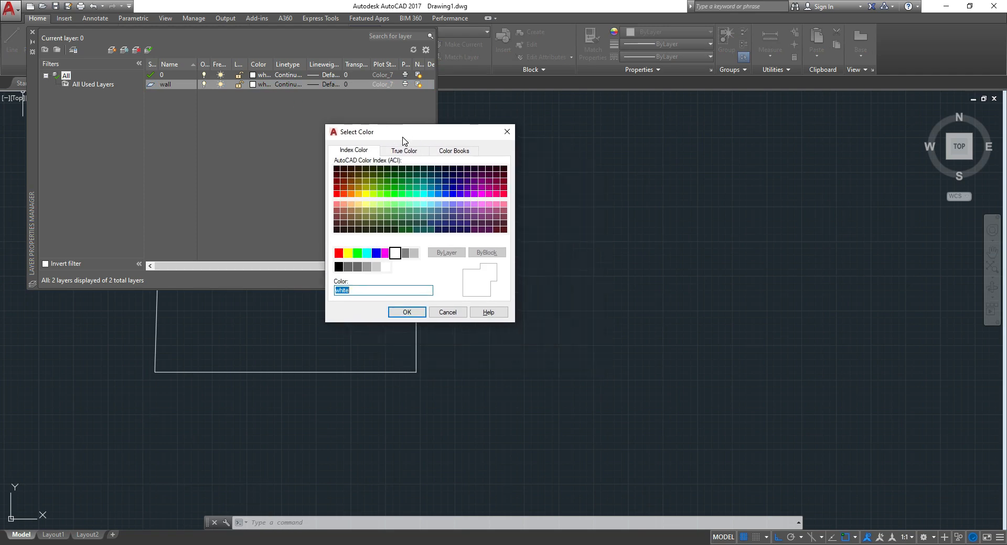
pyautogui.click(366, 254)
pyautogui.click(406, 312)
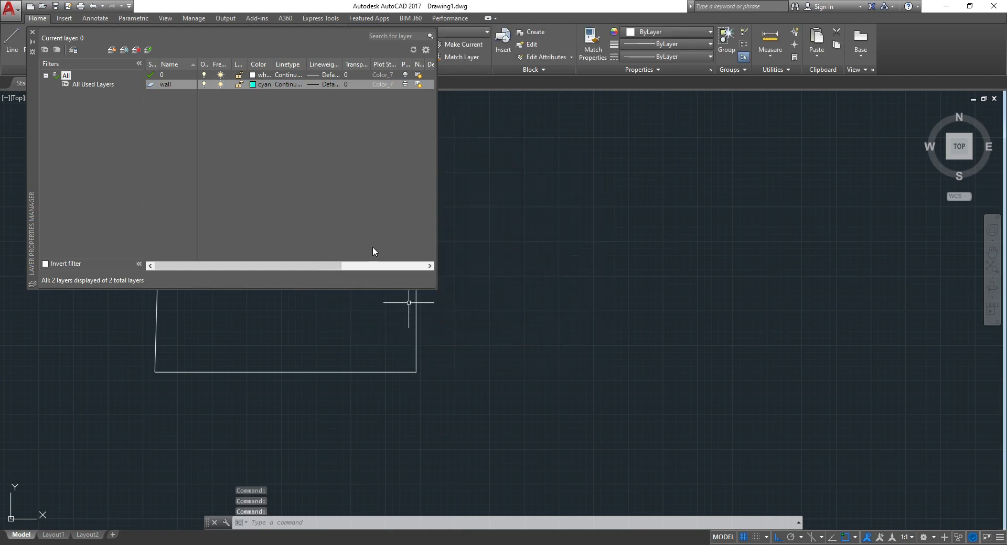
# Create another layer named circle and set its color to index color 91.
pyautogui.click(110, 52)
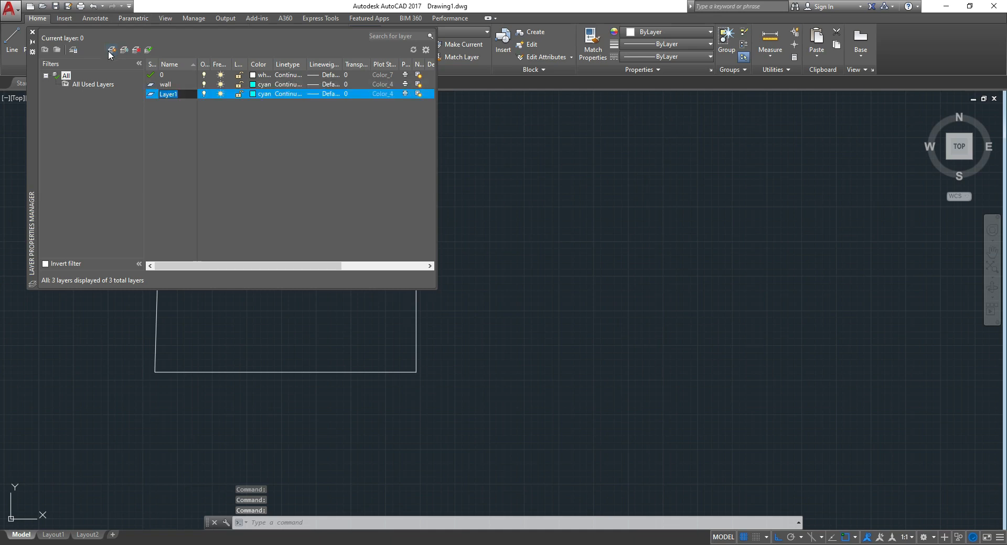
pyautogui.write('circ')
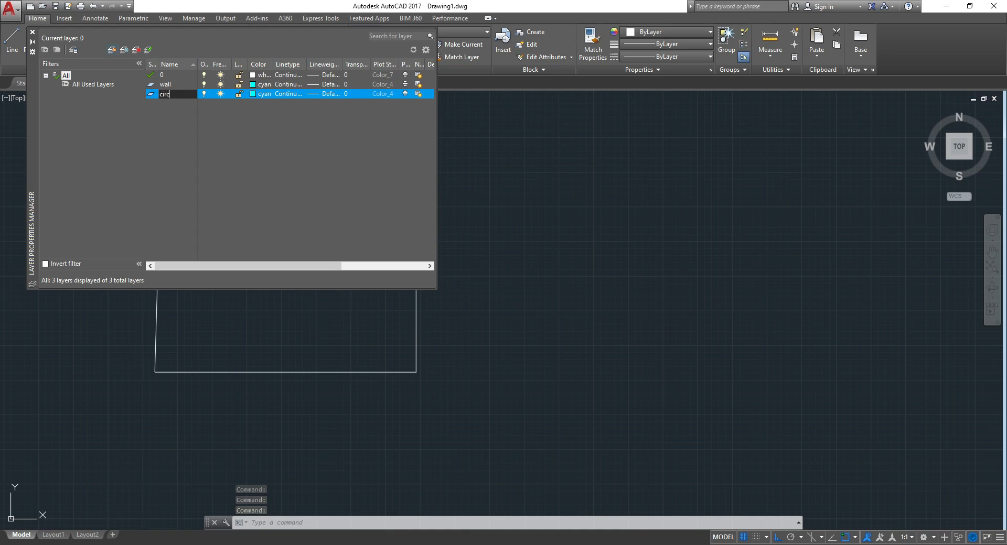
pyautogui.write('le')
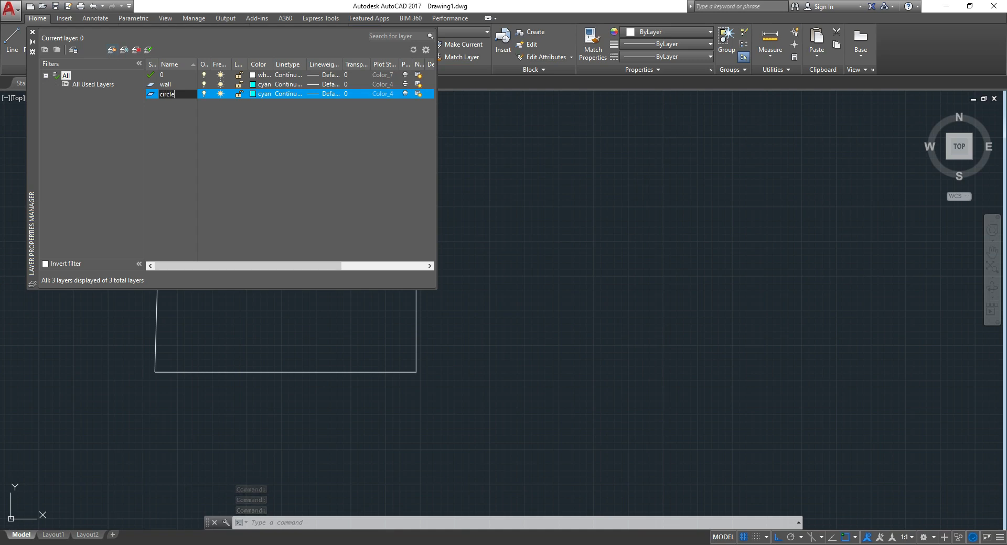
pyautogui.click(234, 162)
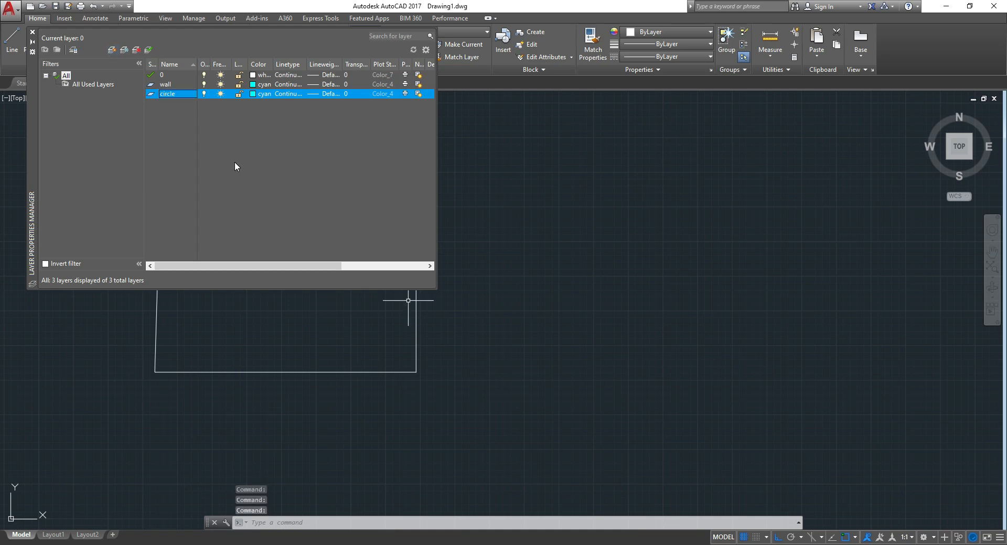
pyautogui.click(256, 95)
pyautogui.click(394, 204)
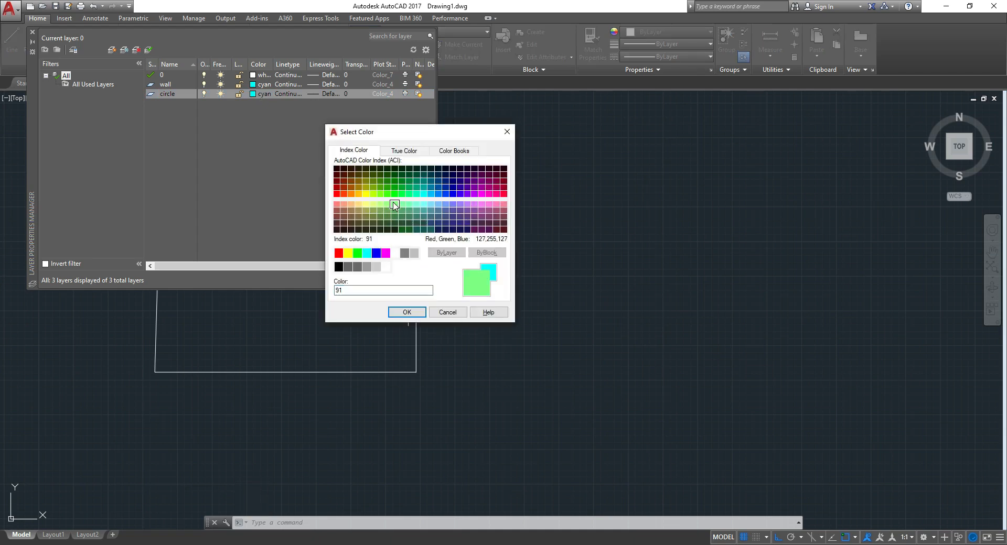
pyautogui.click(407, 312)
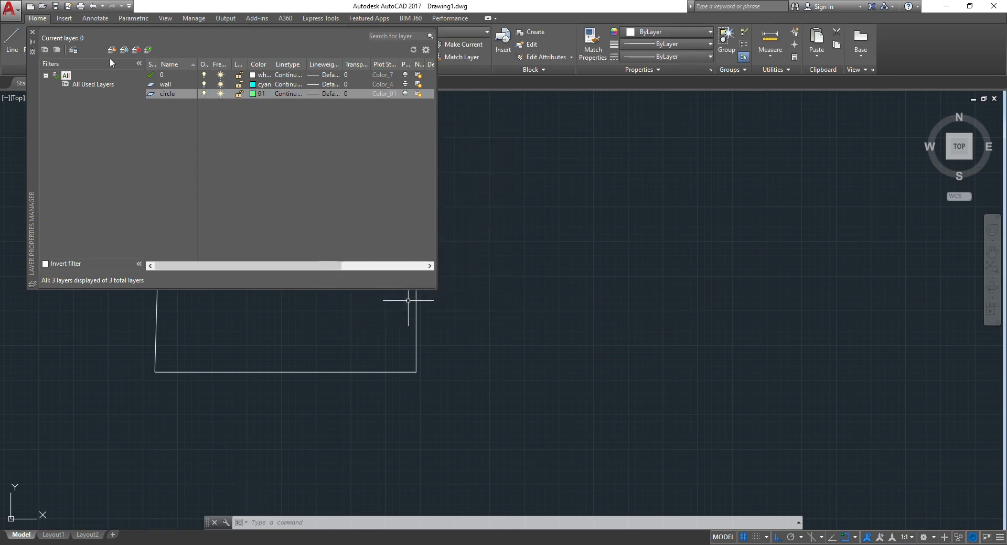
pyautogui.click(32, 32)
# Select all four lines of the outline and assign them to the wall layer.
pyautogui.moveTo(269, 250); pyautogui.dragTo(313, 239, button='middle')
pyautogui.click(400, 165)
pyautogui.click(387, 122)
pyautogui.click(473, 216)
pyautogui.click(419, 218)
pyautogui.click(379, 373)
pyautogui.click(348, 325)
pyautogui.click(251, 316)
pyautogui.click(170, 286)
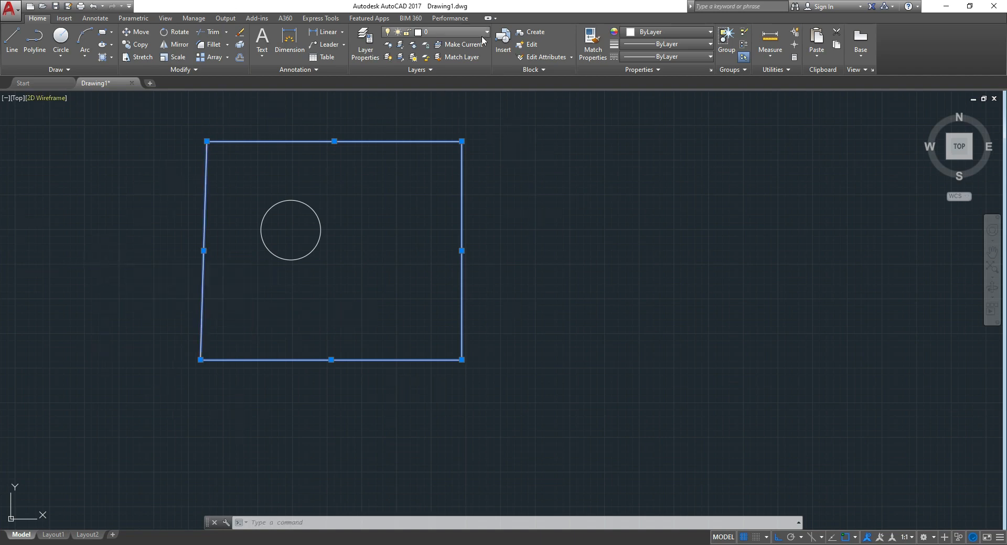
pyautogui.click(457, 31)
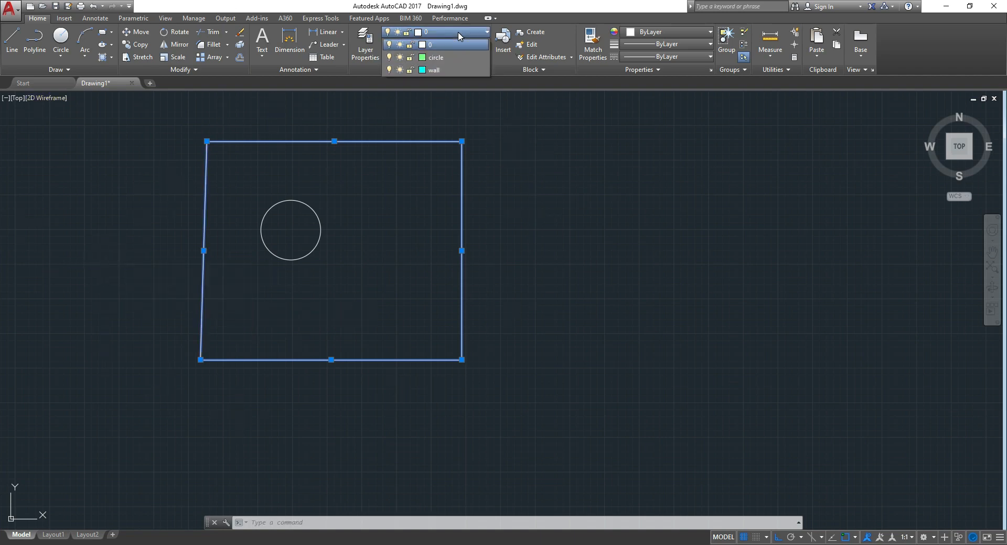
pyautogui.click(449, 68)
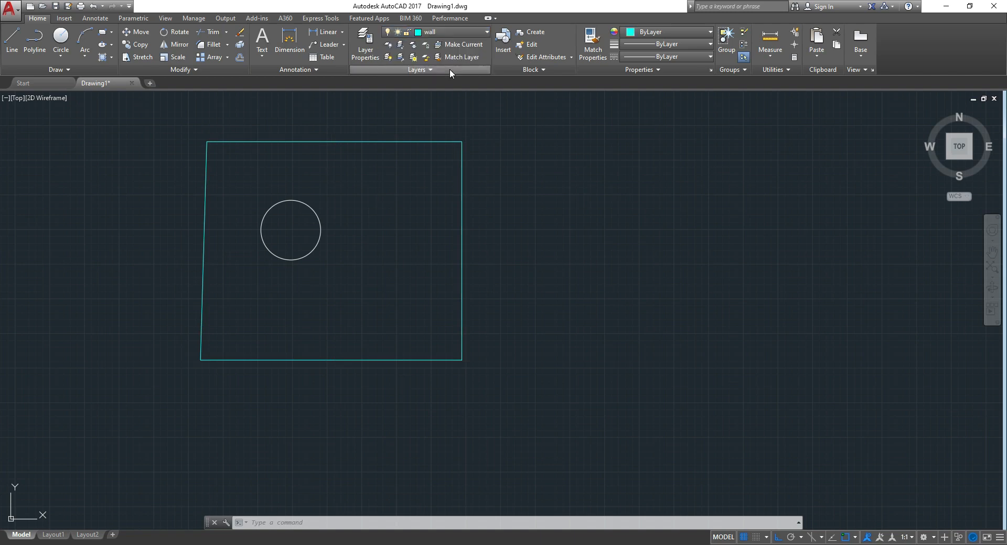
# Select the circle inside the outline, assign it to the circle layer and clear the selection.
pyautogui.click(246, 296)
pyautogui.press('Escape')
pyautogui.click(370, 255)
pyautogui.click(225, 179)
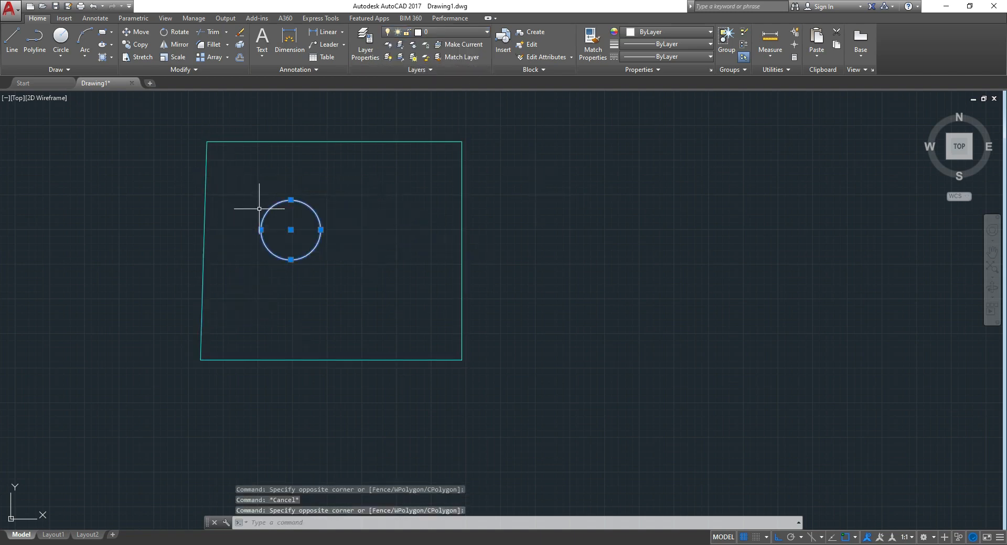
pyautogui.click(426, 34)
pyautogui.click(426, 58)
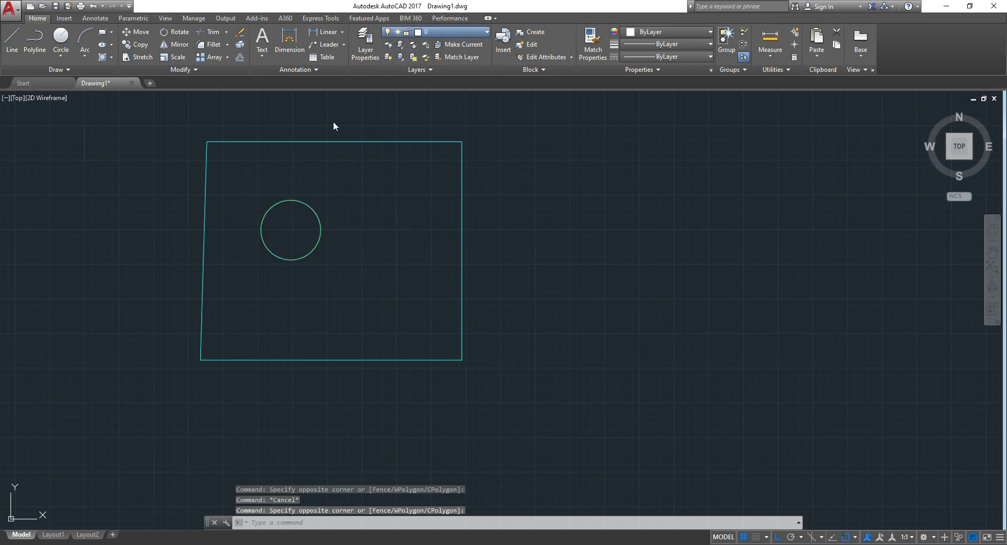
pyautogui.click(417, 310)
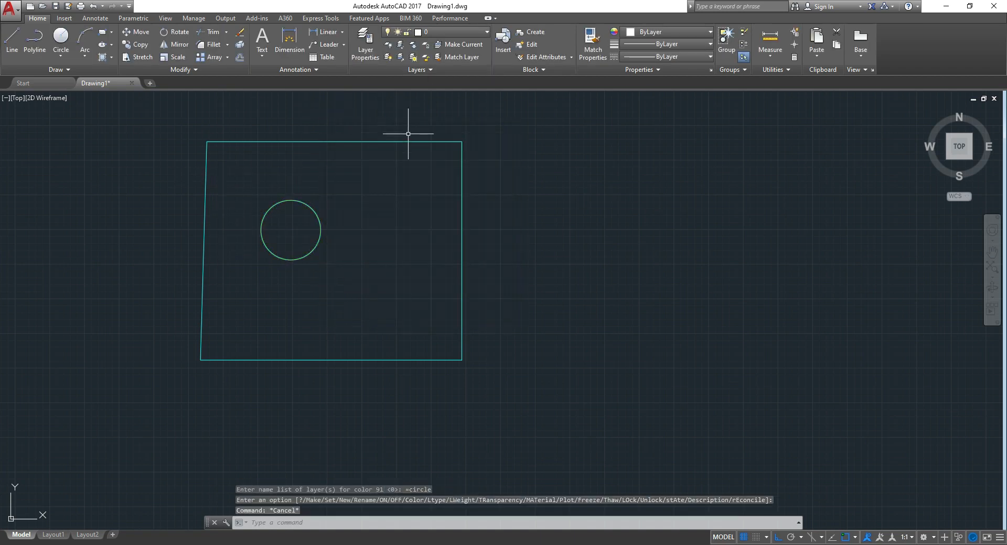
pyautogui.scroll(2, 331, 216)
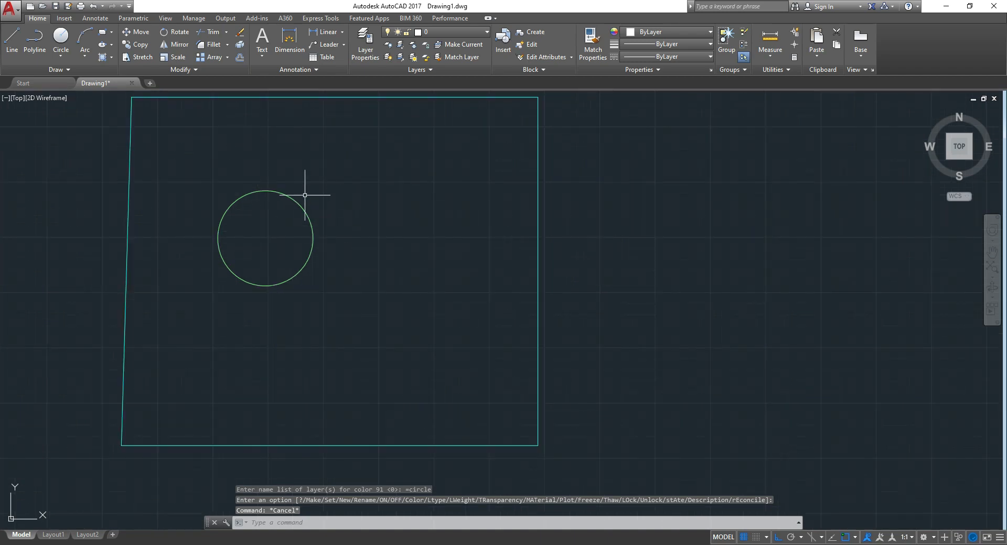
pyautogui.moveTo(400, 197); pyautogui.dragTo(345, 225, button='middle')
pyautogui.scroll(-4, 347, 225)
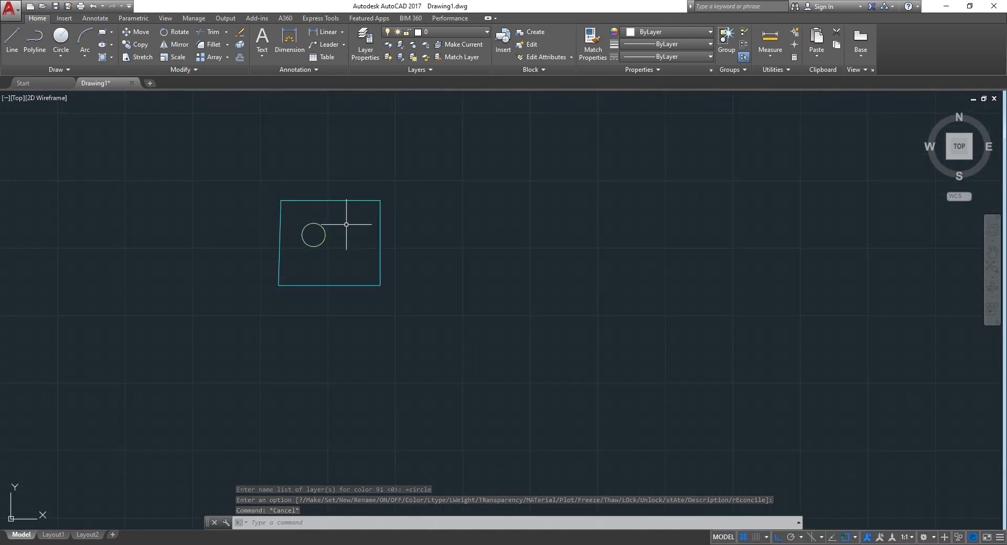
pyautogui.scroll(1, 435, 217)
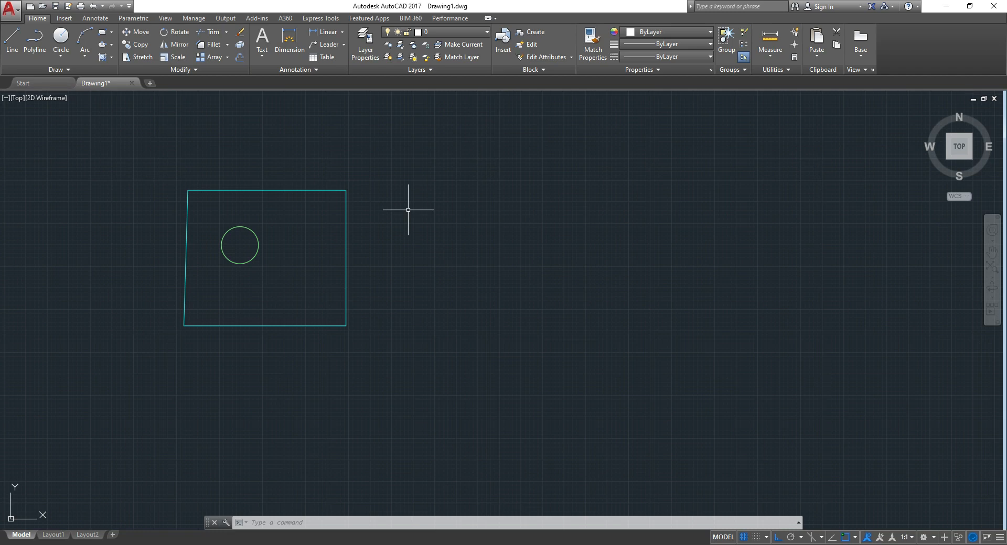
# Lock the circle layer and layer 0.
pyautogui.click(455, 31)
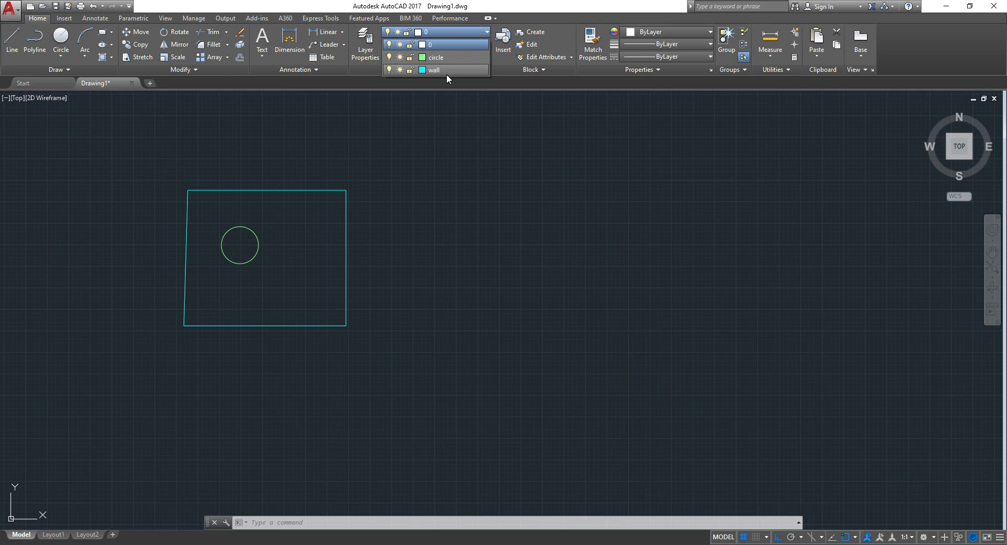
pyautogui.click(410, 57)
pyautogui.click(410, 46)
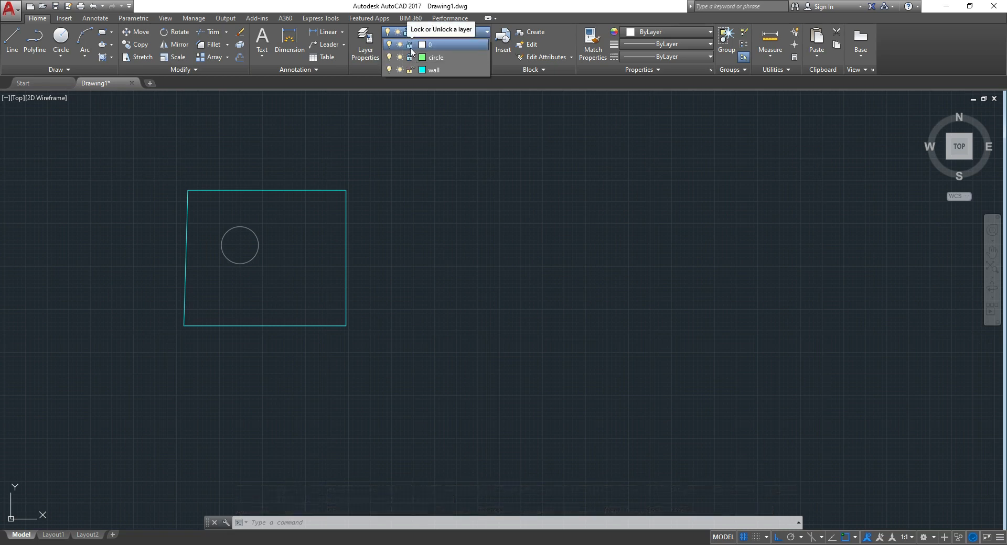
# Try to move the outline and the circle together horizontally to the right with the circle layer locked.
pyautogui.scroll(-2, 416, 220)
pyautogui.click(425, 306)
pyautogui.click(269, 167)
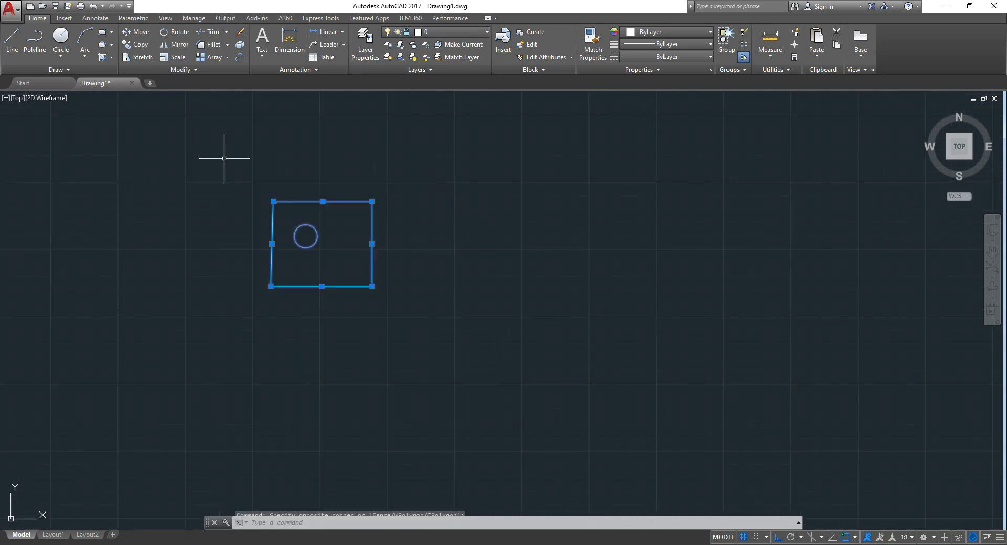
pyautogui.click(135, 31)
pyautogui.click(300, 201)
pyautogui.click(612, 202)
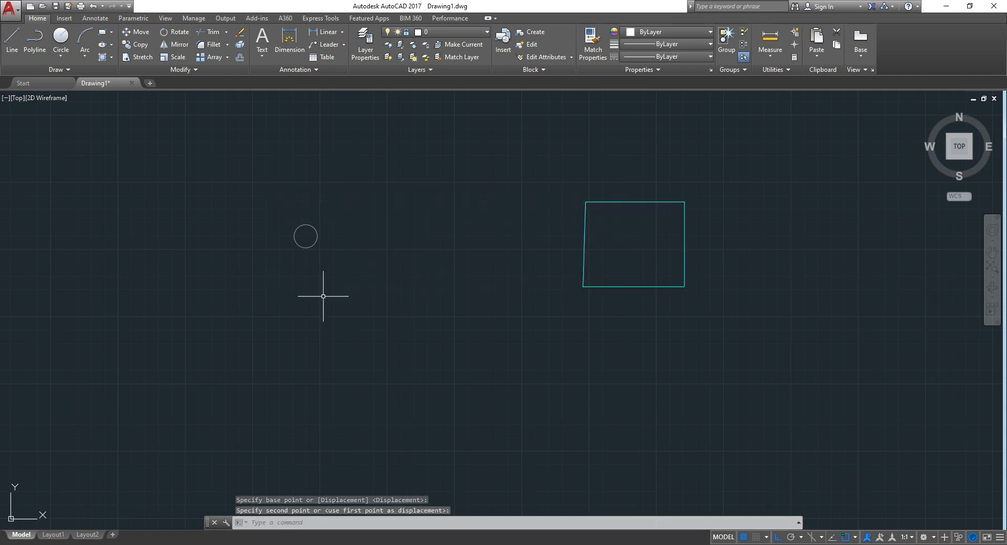
# Undo the move of the outline.
pyautogui.scroll(4, 331, 259)
pyautogui.scroll(-8, 331, 257)
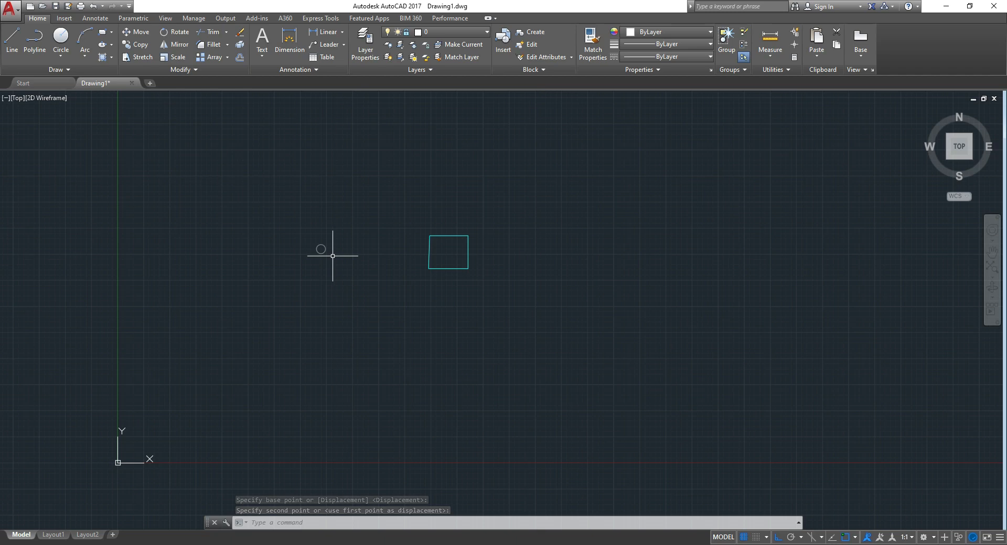
pyautogui.hotkey('ctrl', 'z')
pyautogui.hotkey('ctrl', 'z')
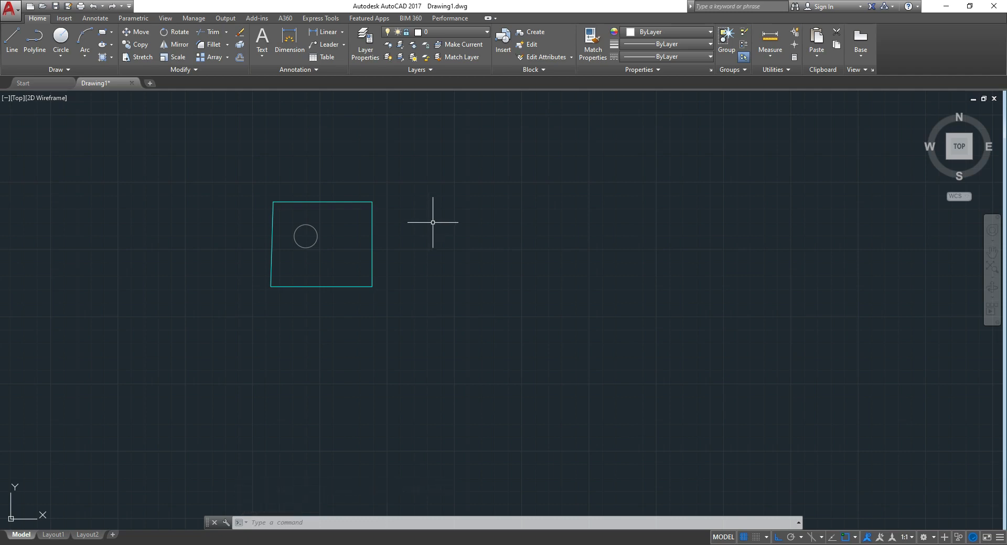
# Unlock the circle layer and layer 0.
pyautogui.click(450, 33)
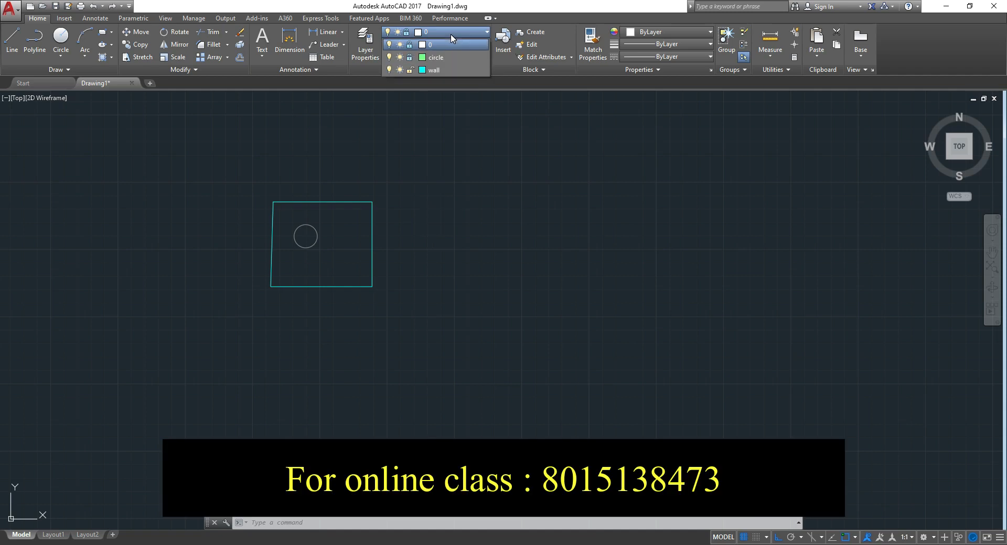
pyautogui.click(409, 58)
pyautogui.click(410, 45)
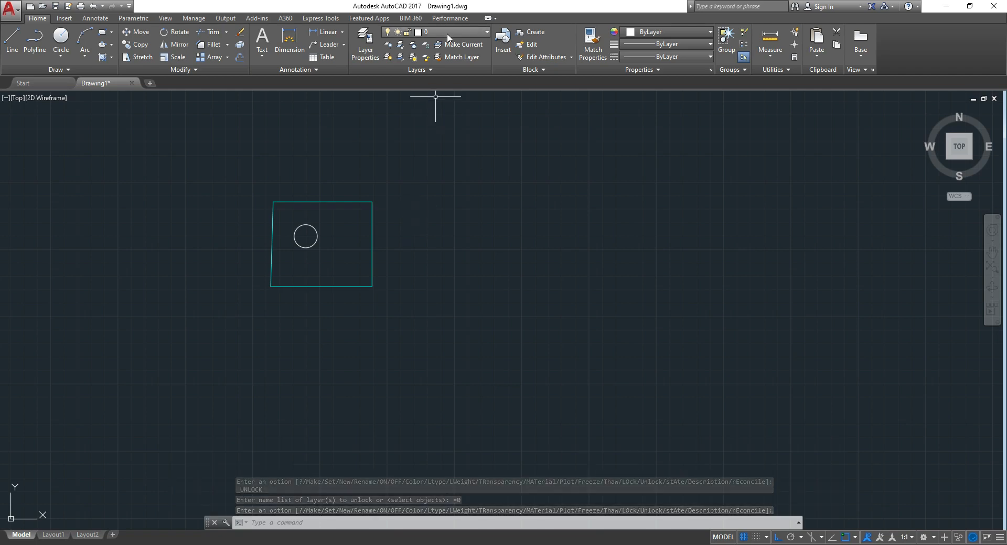
pyautogui.click(448, 34)
pyautogui.click(448, 35)
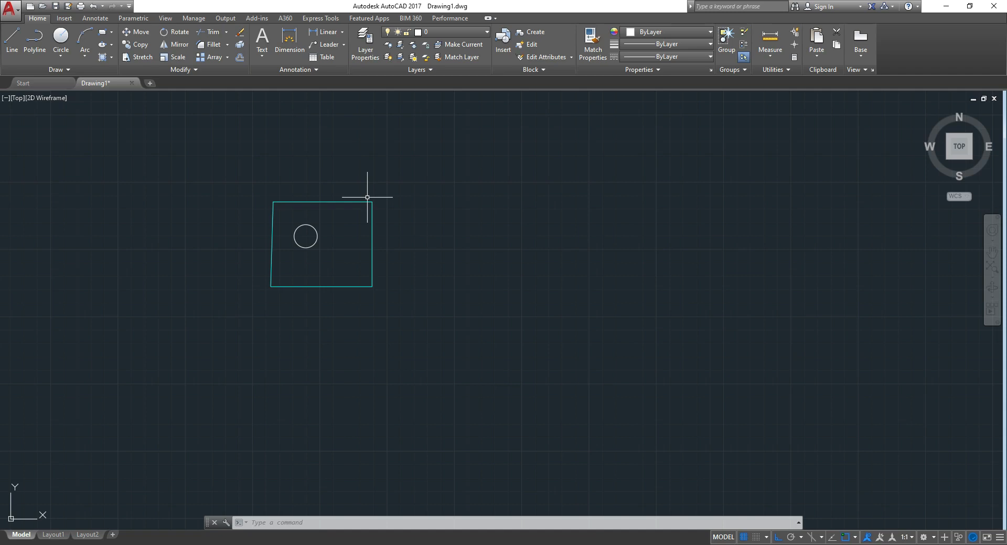
# Make wall the current layer and draw a closed six-sided stepped outline with the Line command to the right of the existing outline.
pyautogui.scroll(2, 413, 152)
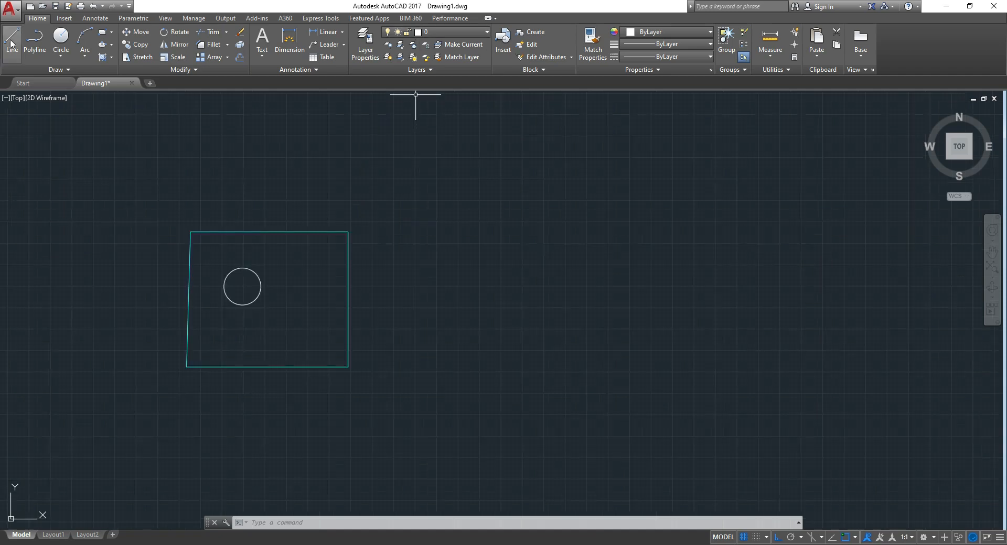
pyautogui.click(15, 44)
pyautogui.click(446, 32)
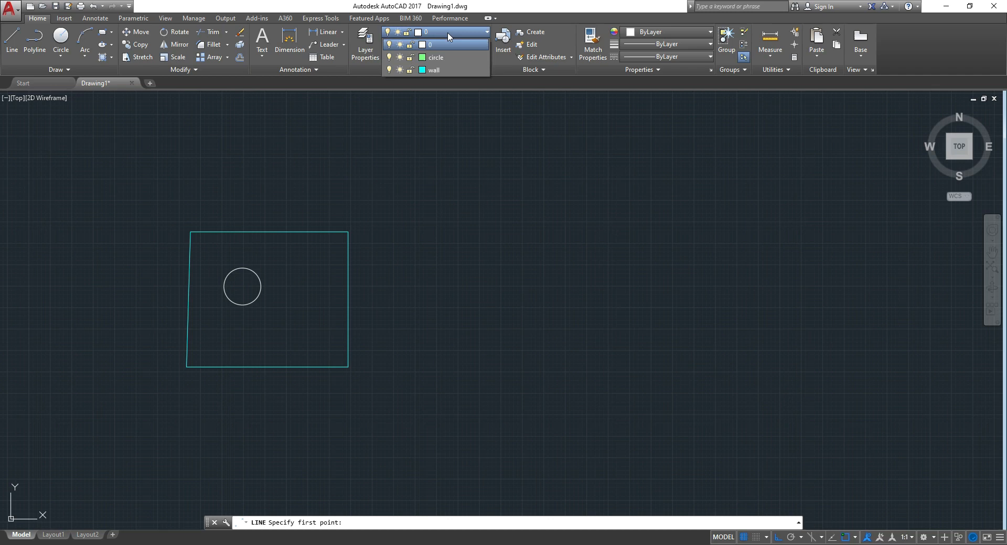
pyautogui.click(443, 70)
pyautogui.click(443, 172)
pyautogui.click(569, 172)
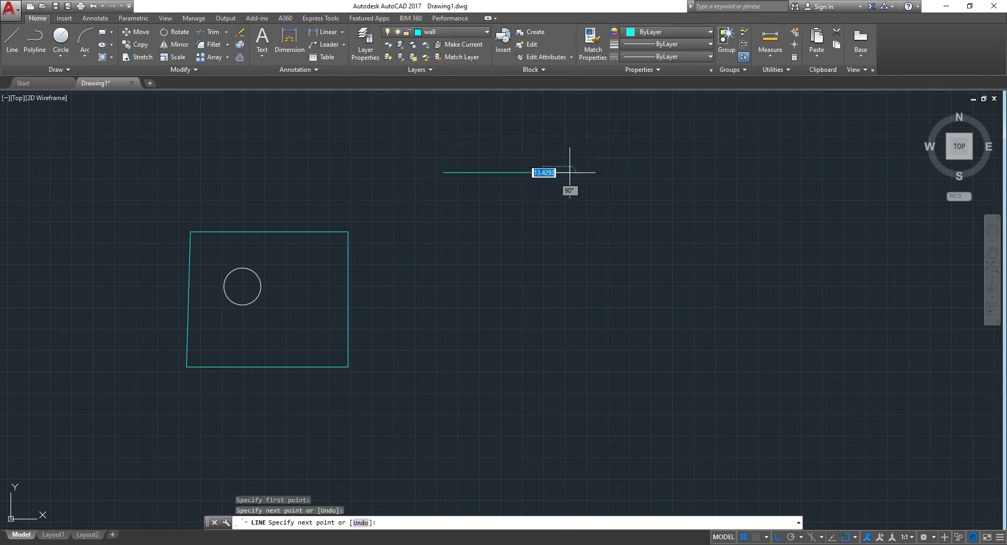
pyautogui.click(569, 226)
pyautogui.click(614, 226)
pyautogui.click(614, 281)
pyautogui.click(427, 282)
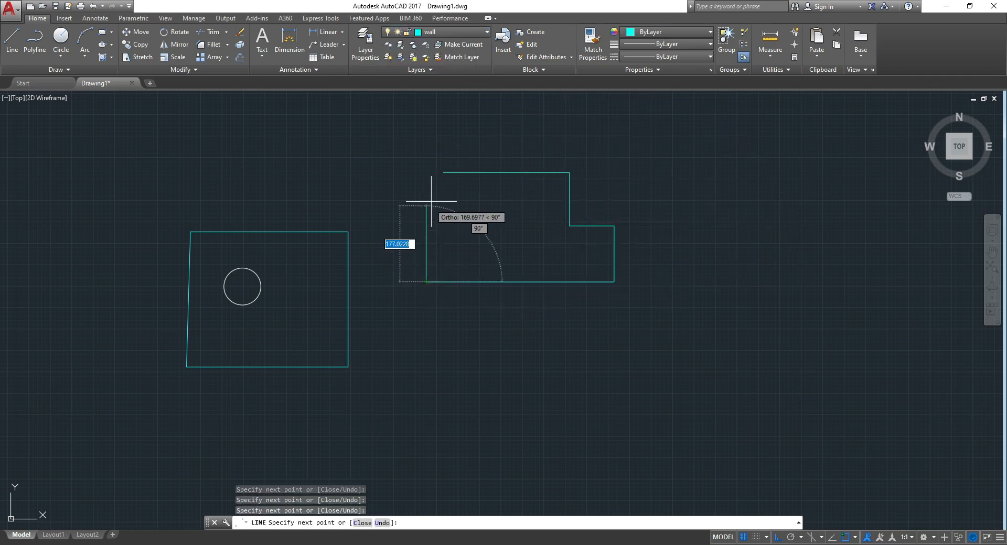
pyautogui.click(444, 173)
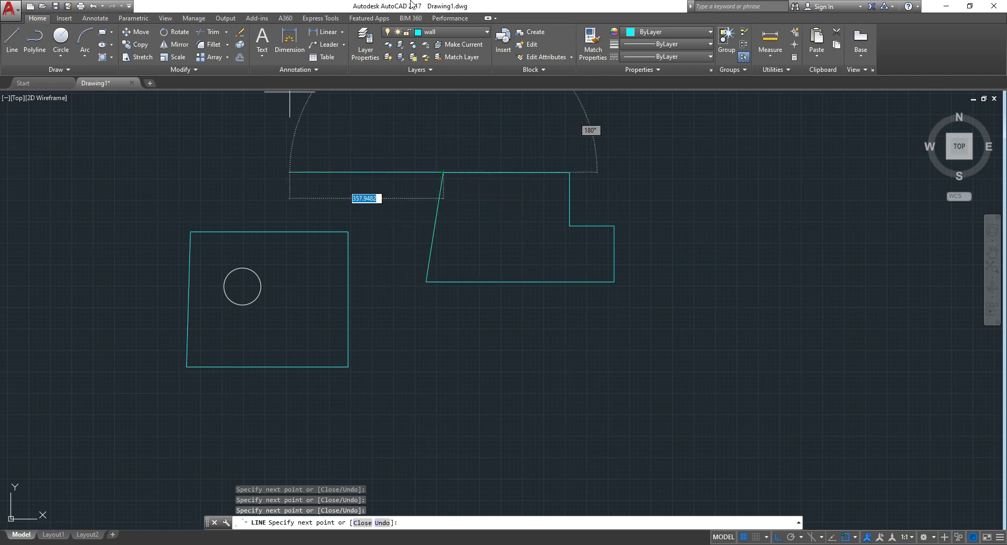
pyautogui.press('Escape')
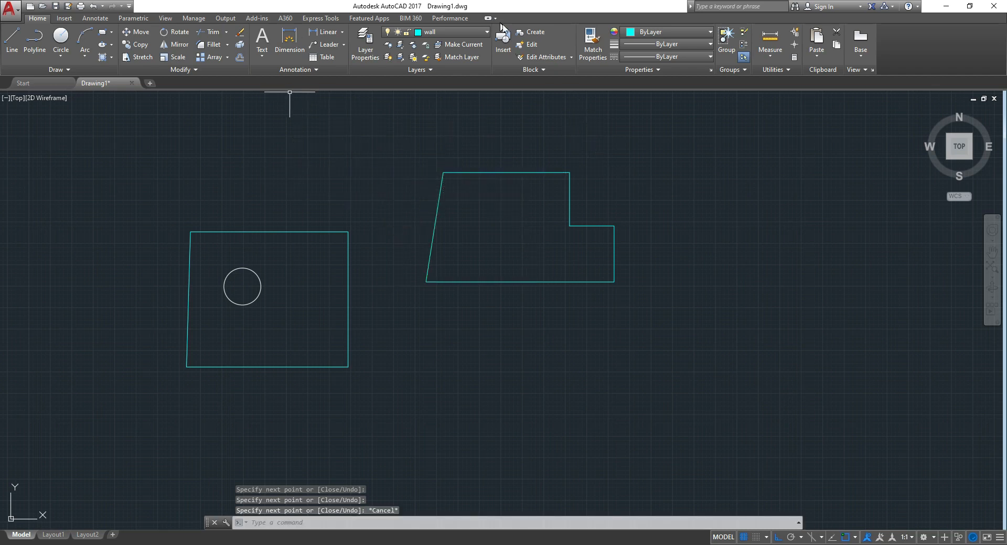